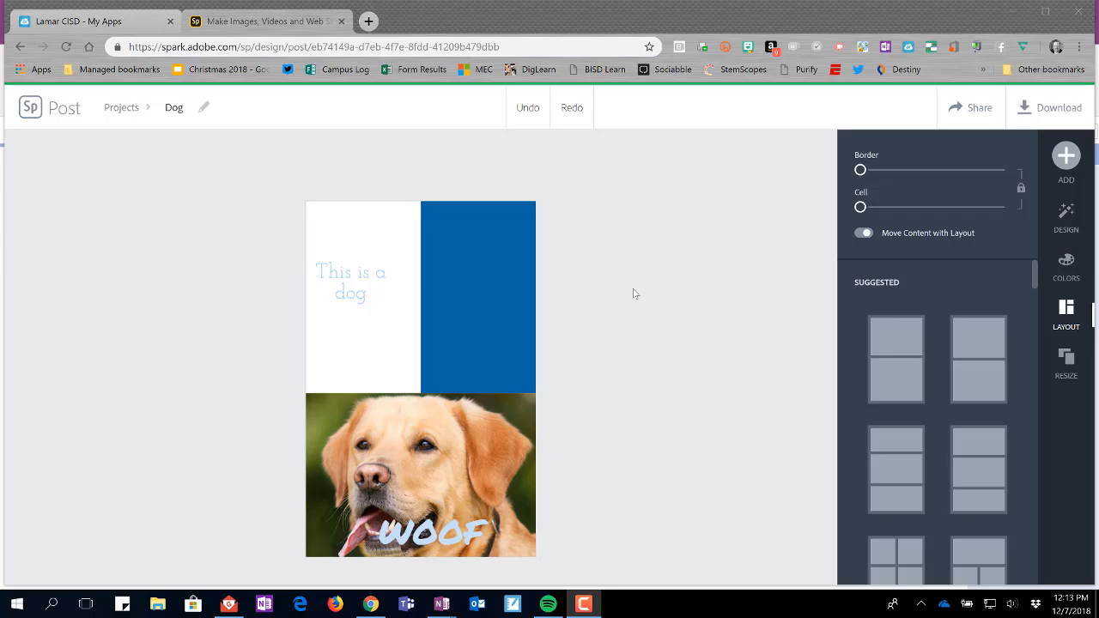
Add a new text block reading "Canine" to the post.
left_click(1066, 156)
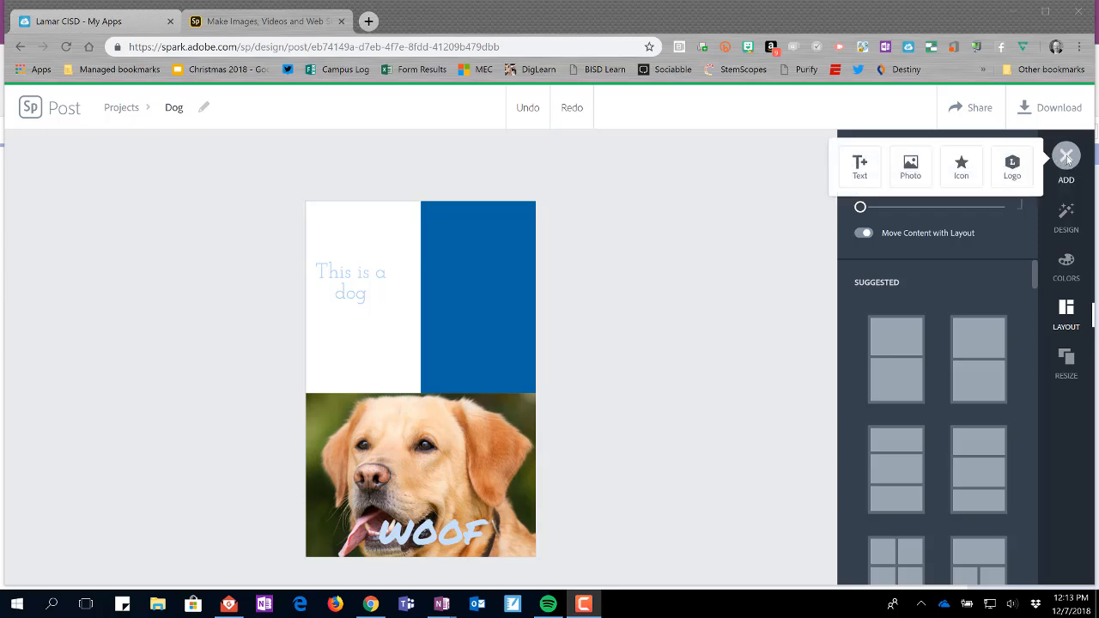
left_click(856, 166)
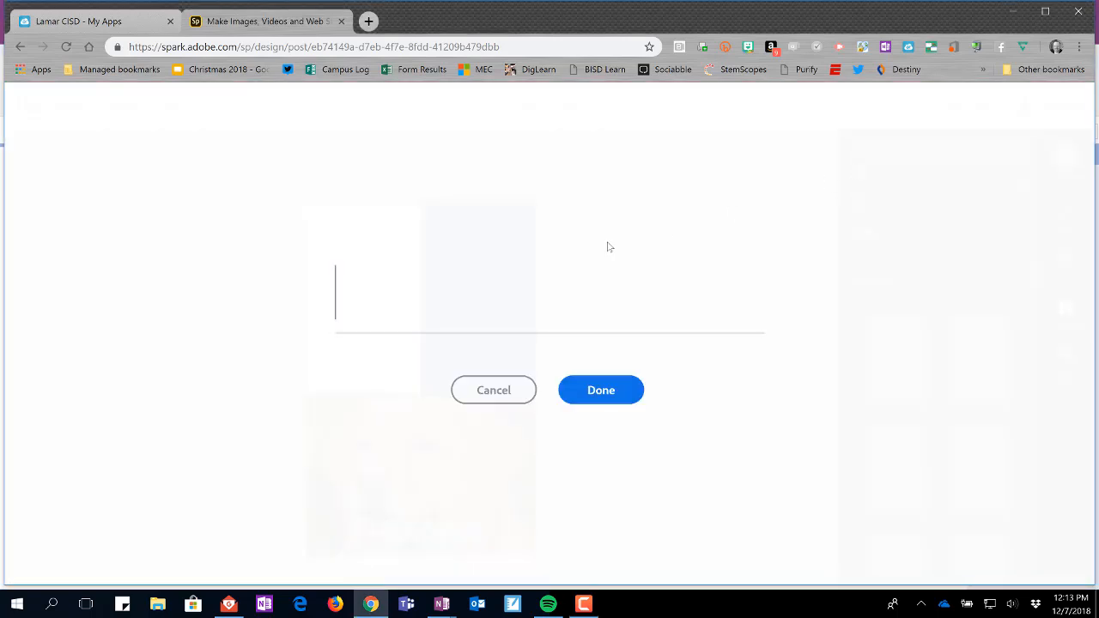
type("Canine")
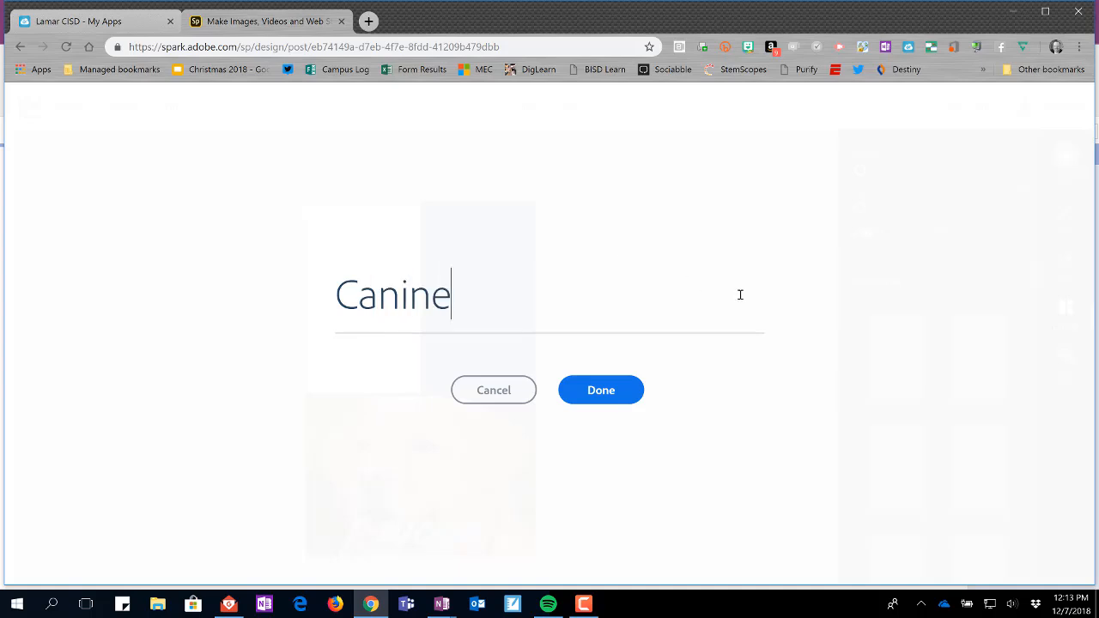
left_click(600, 391)
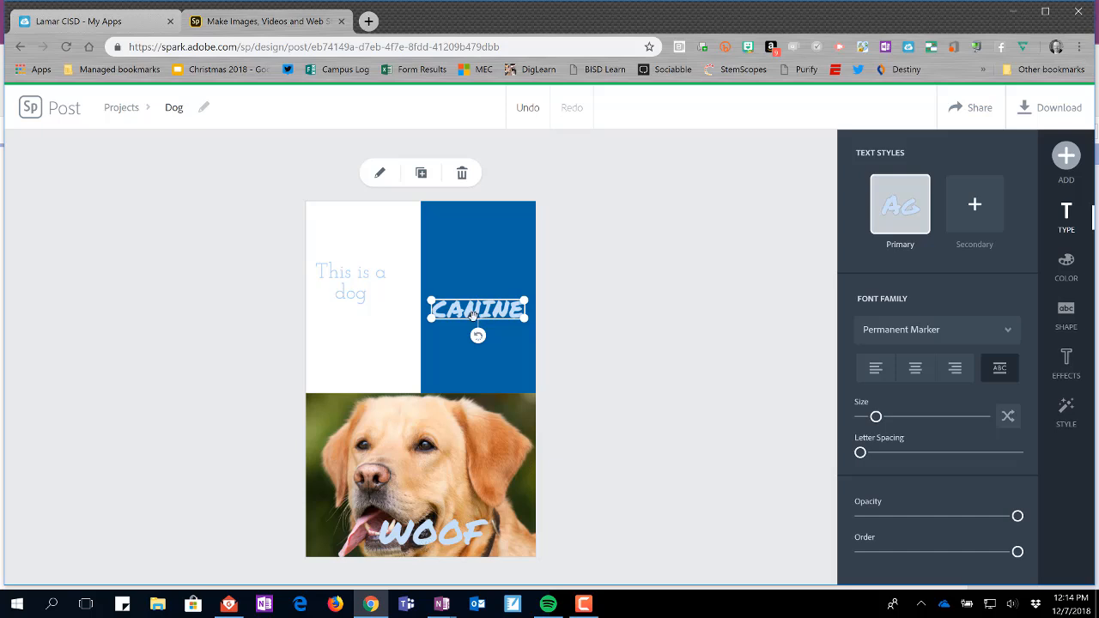
Move the Canine text down to the bottom of the blue cell.
left_click_drag(474, 316, 470, 385)
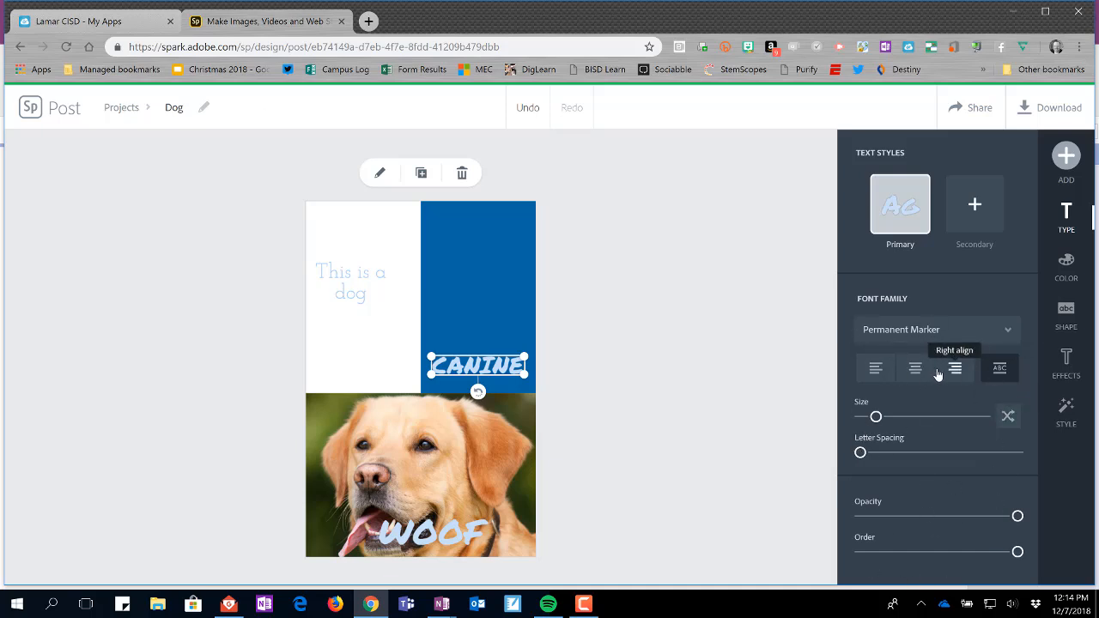
left_click(1073, 160)
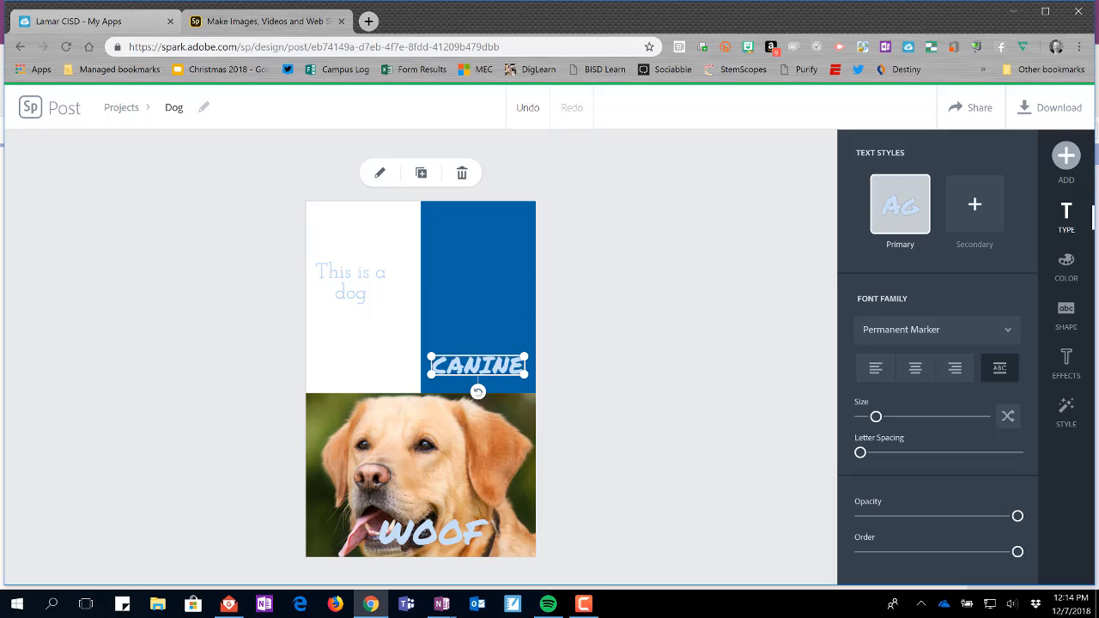
Add the white puppy photo from the free photo search for dog to the layout.
left_click(1065, 156)
mouse_move(1063, 158)
left_click(911, 168)
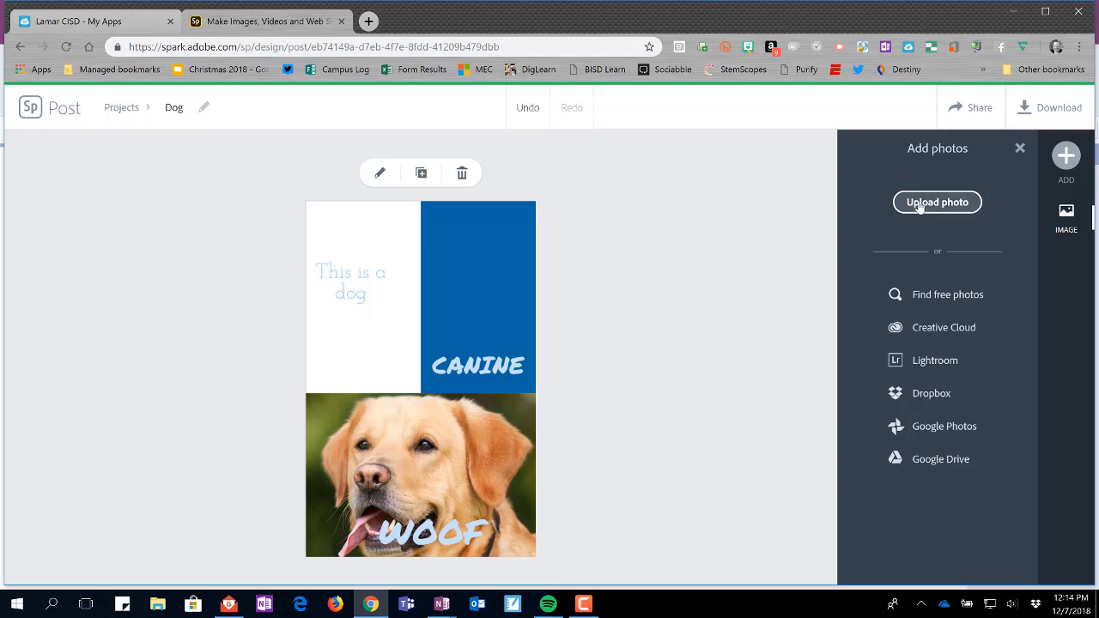
left_click(947, 295)
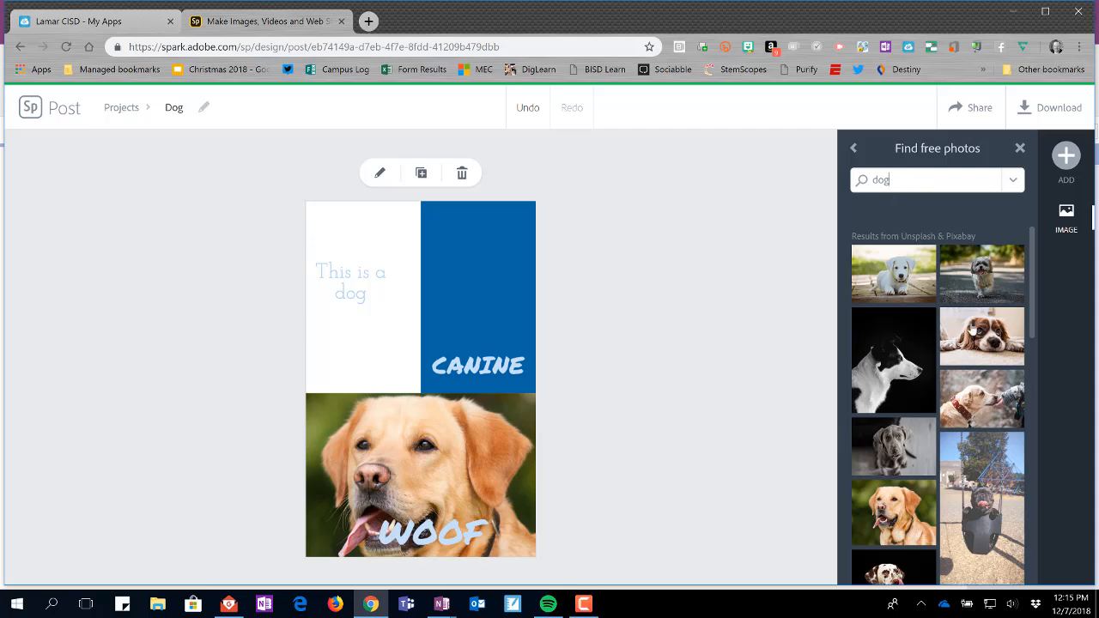
left_click(904, 288)
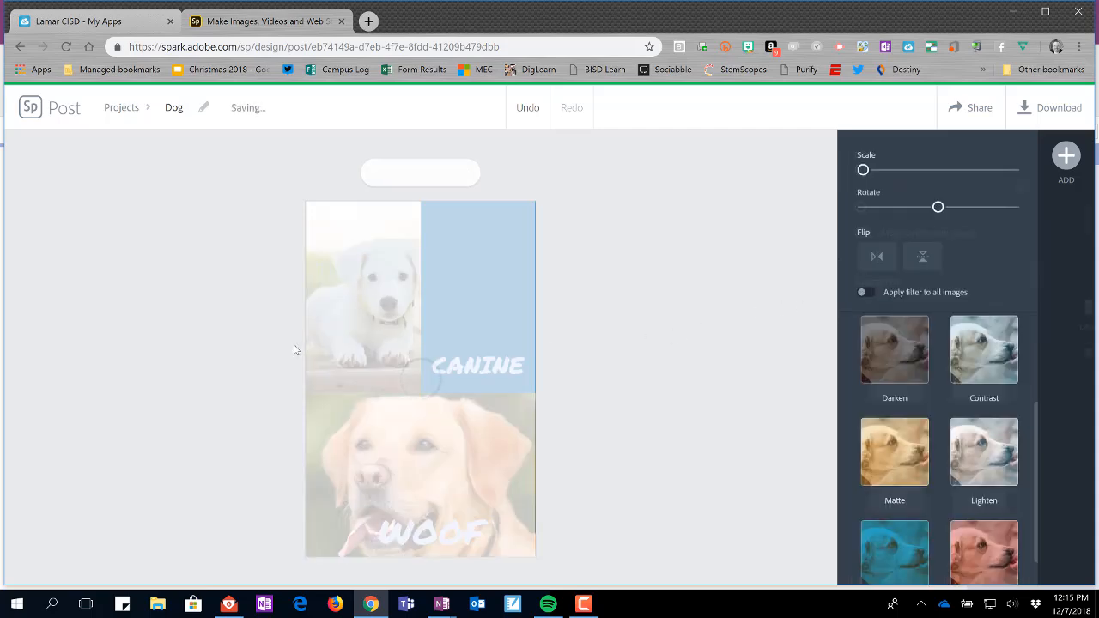
left_click(295, 349)
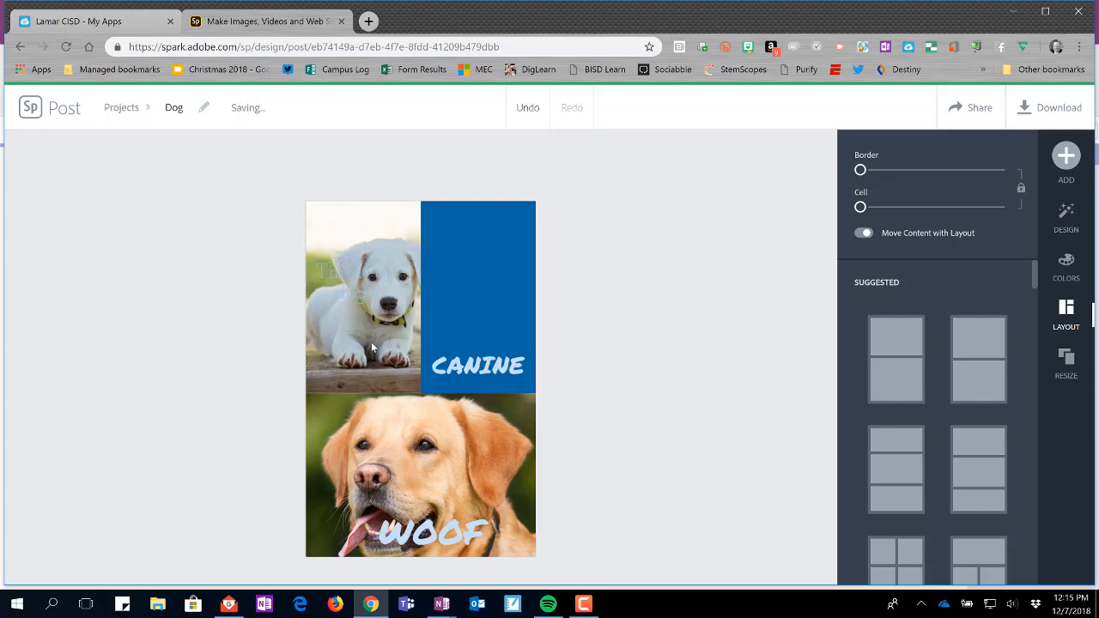
Try moving the puppy photo into the blue cell and undo the move.
left_click_drag(371, 342, 476, 248)
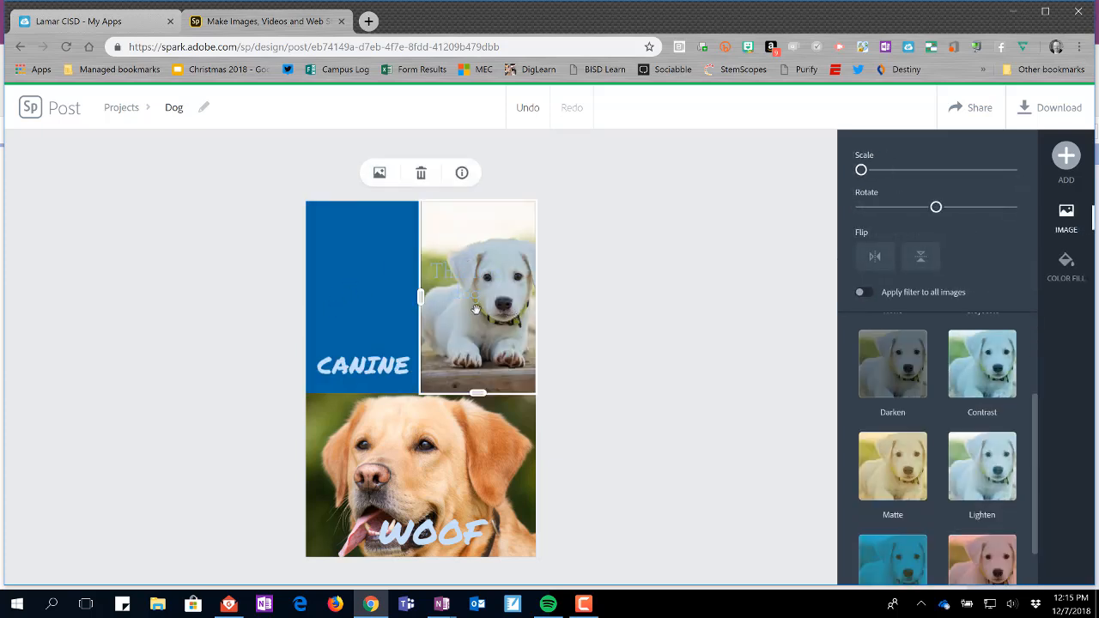
left_click(527, 109)
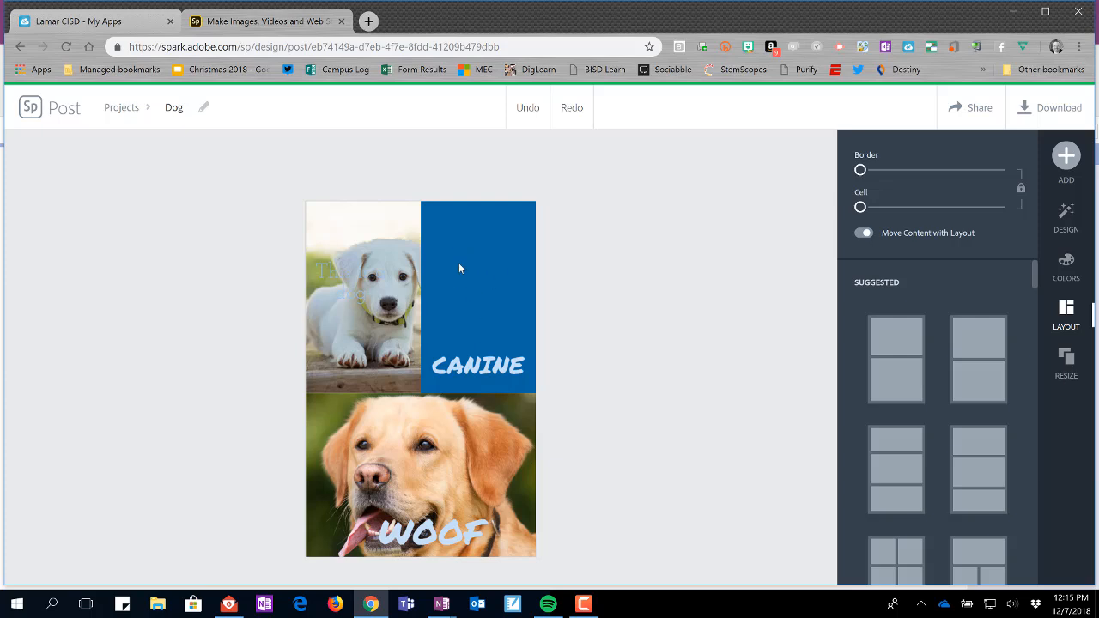
Delete the puppy photo from the left cell.
left_click(358, 330)
left_click(421, 178)
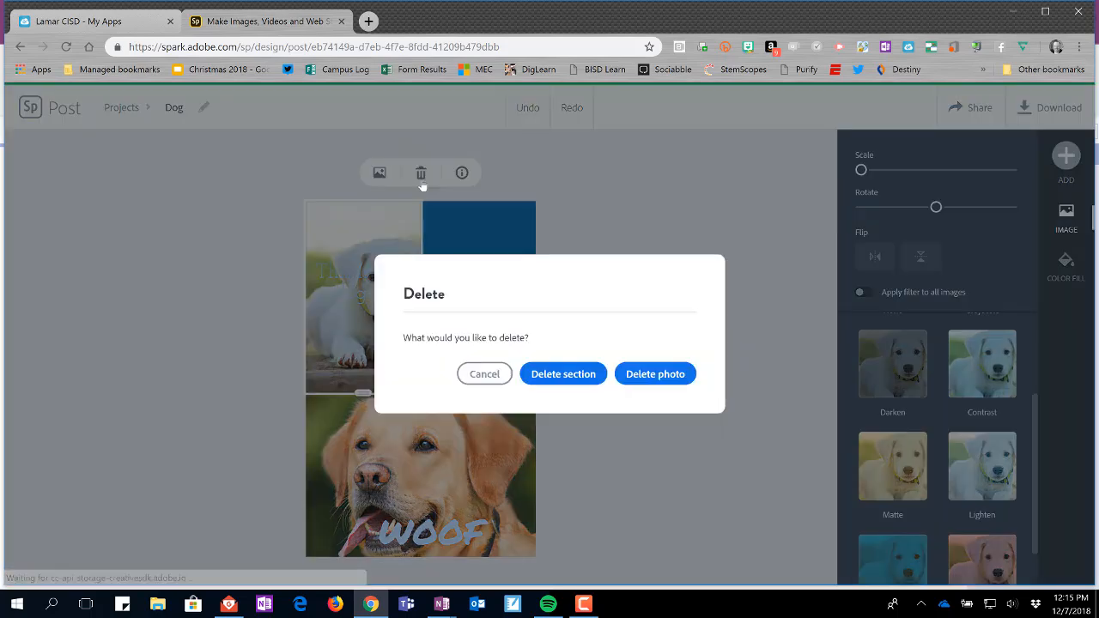
left_click(649, 377)
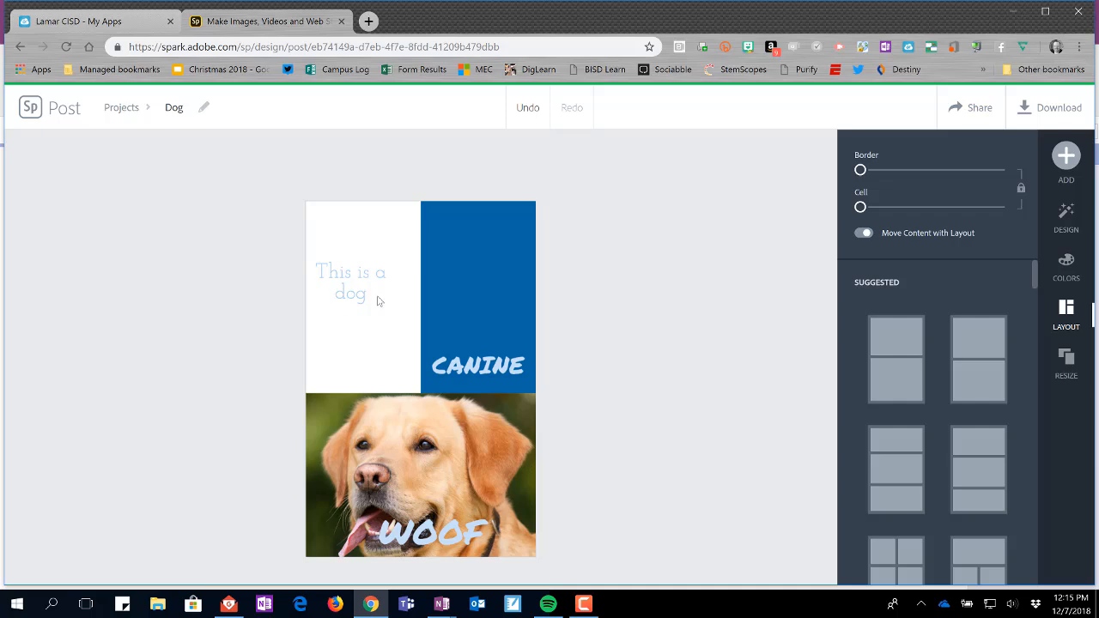
Fill the blue cell with the white puppy photo from the free photo search.
left_click(472, 284)
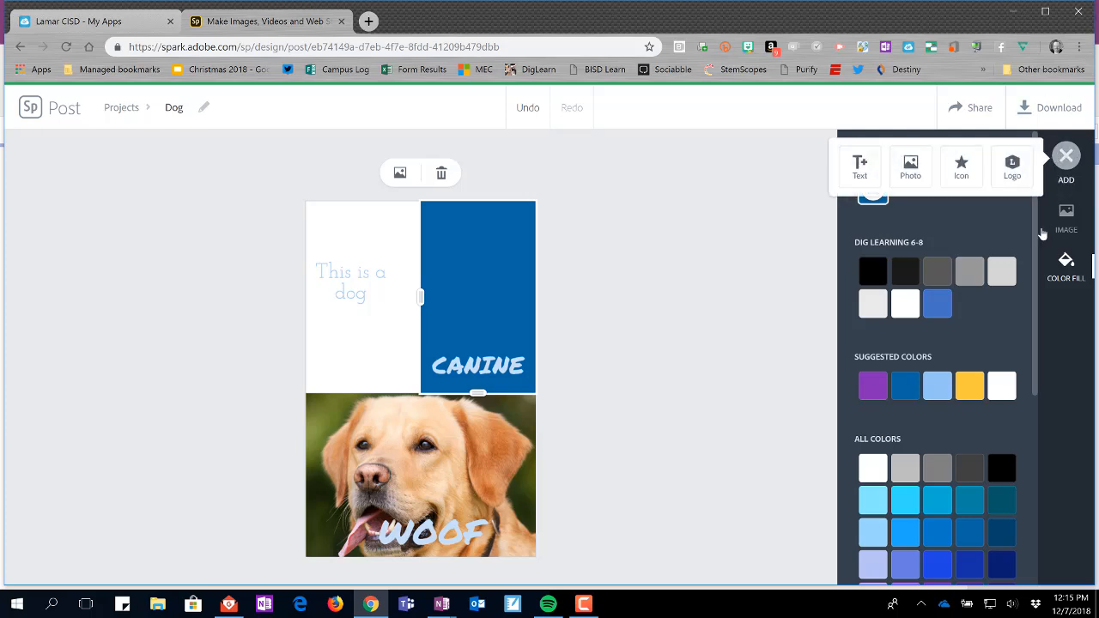
left_click(1065, 219)
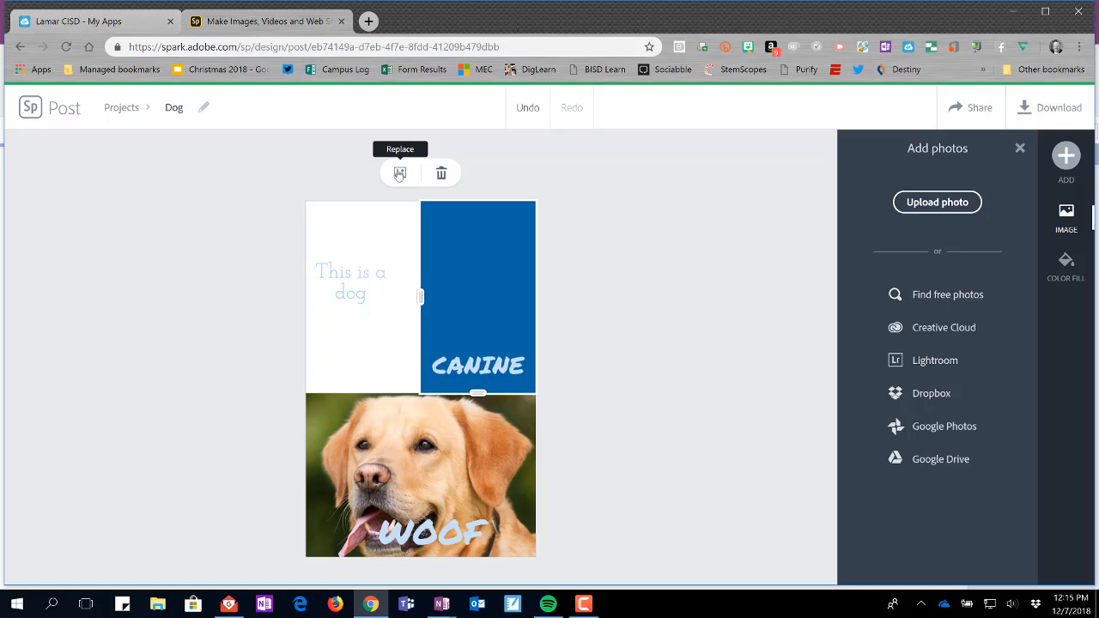
left_click(948, 295)
left_click(893, 273)
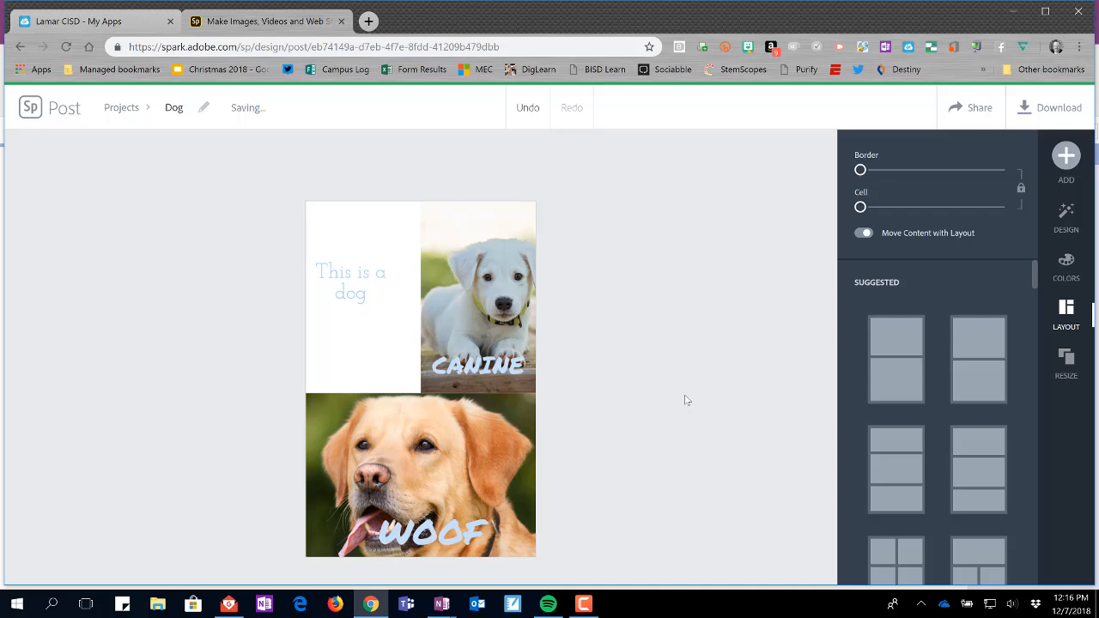
Search the icon library for phone and browse the results.
left_click(1066, 156)
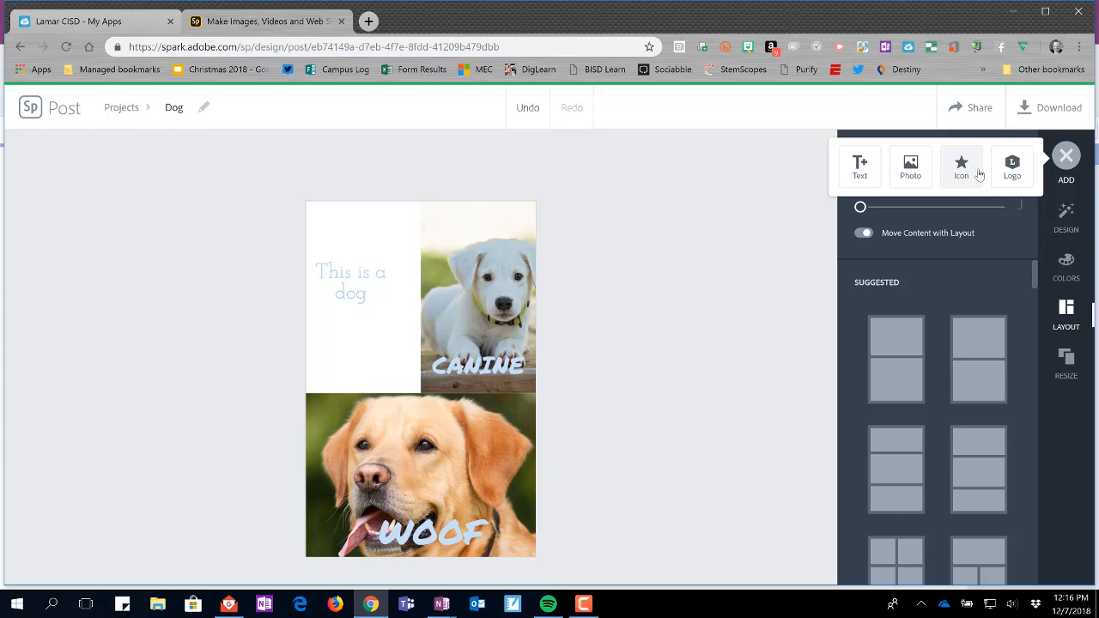
left_click(962, 166)
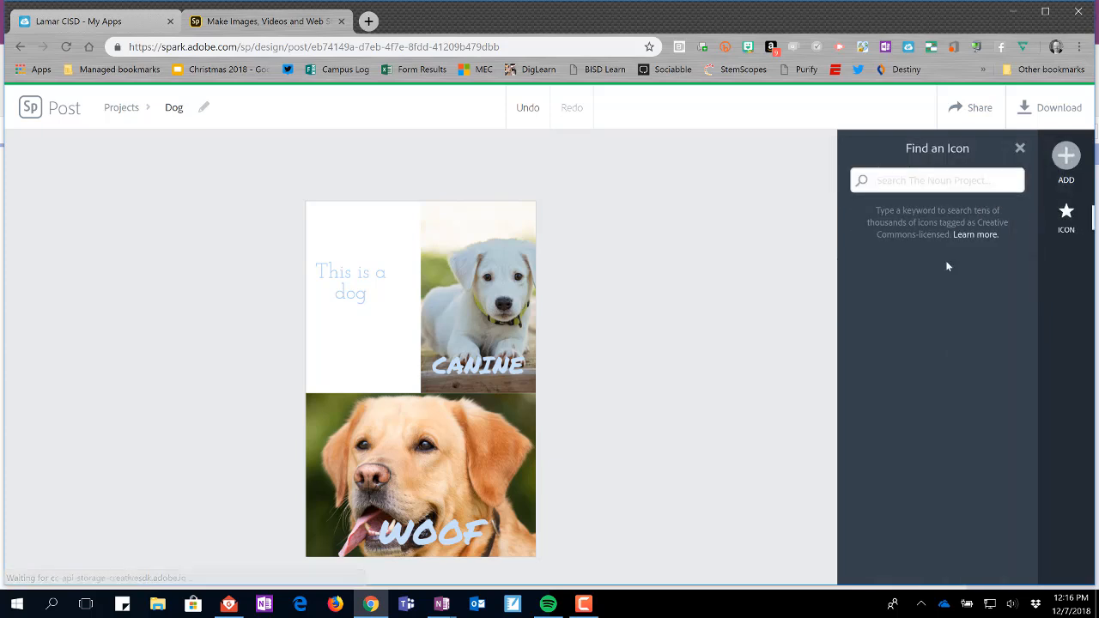
type("phone")
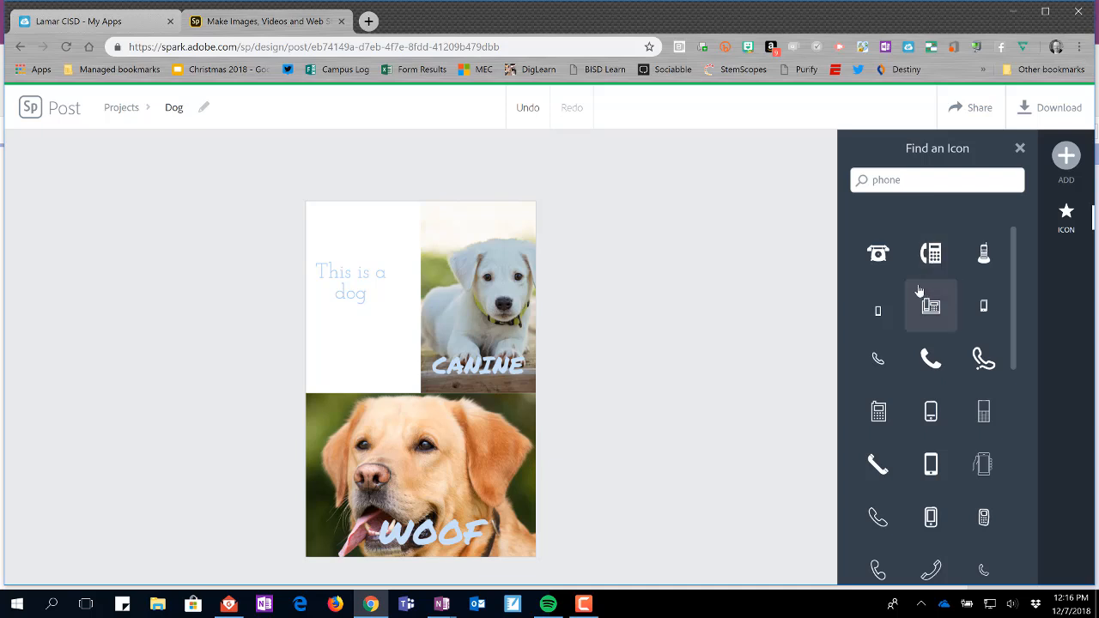
scroll(905, 373, "down", 10)
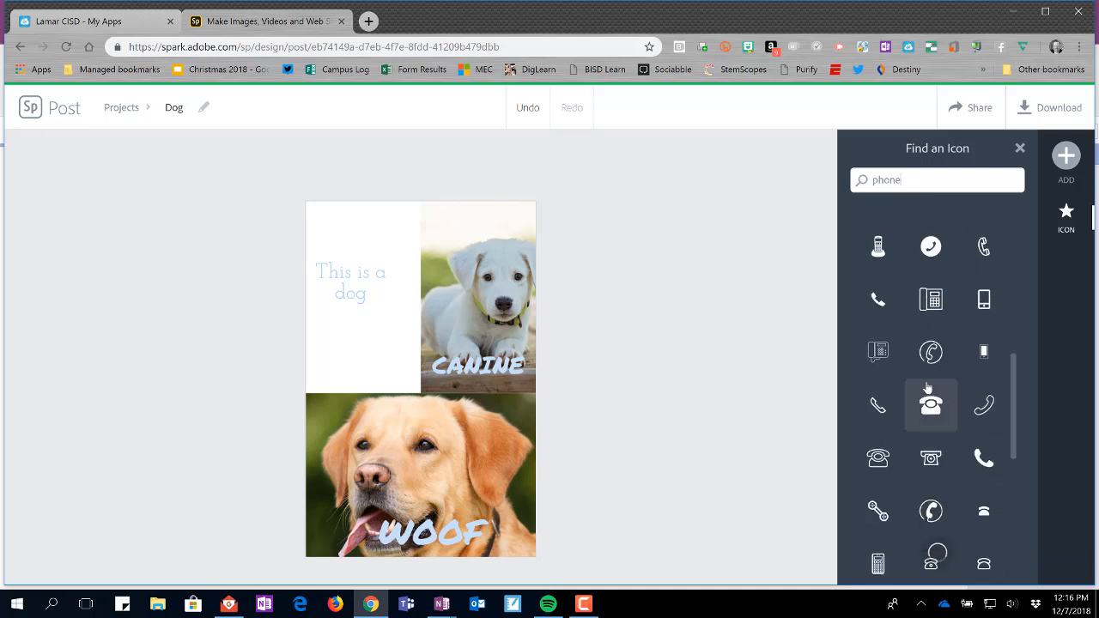
scroll(925, 383, "down", 10)
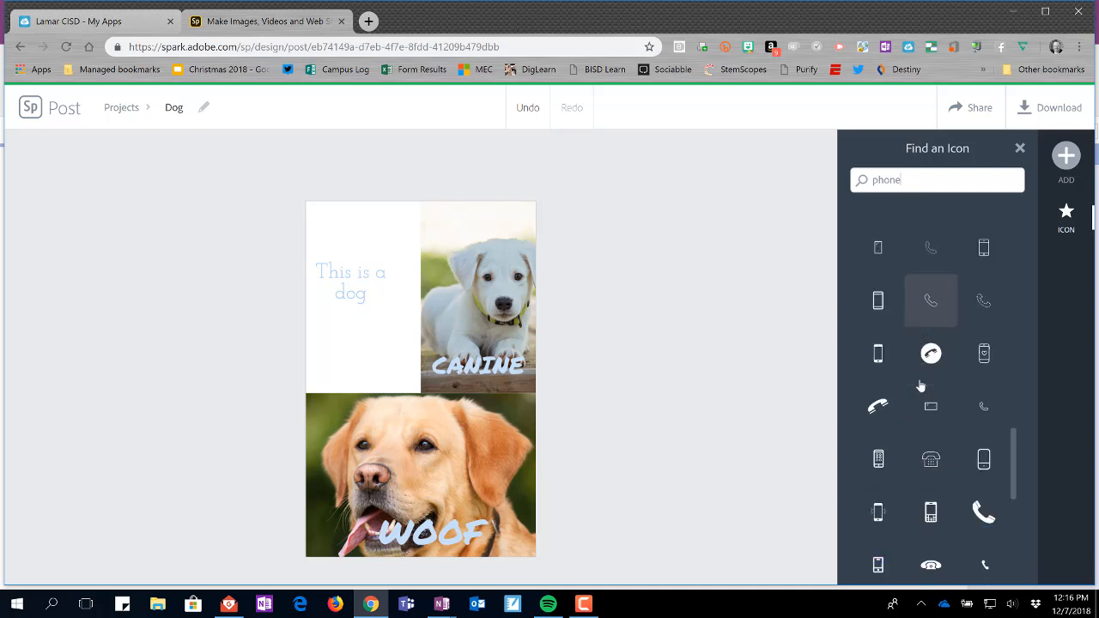
scroll(917, 384, "up", 15)
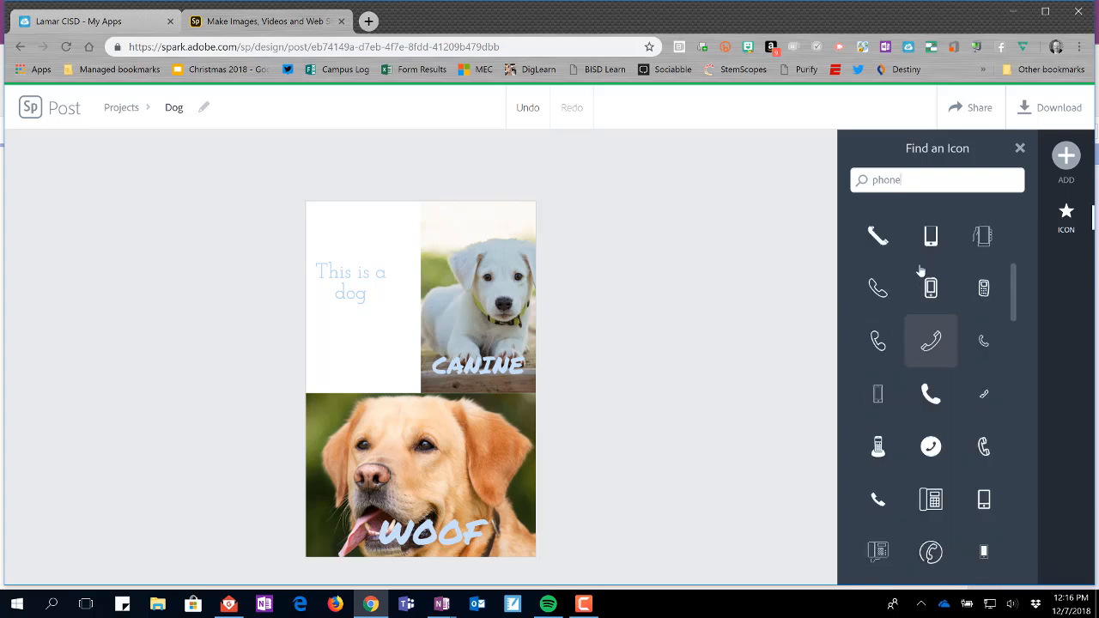
Search the icon library for dog and browse the results.
left_click_drag(910, 181, 870, 183)
type("dog")
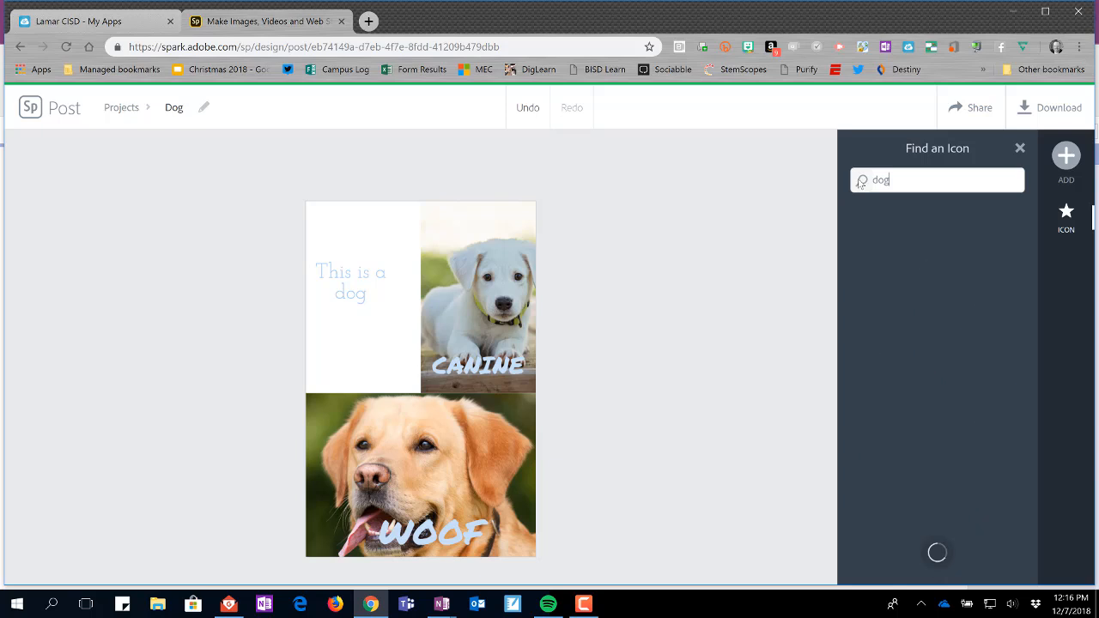
scroll(928, 403, "down", 10)
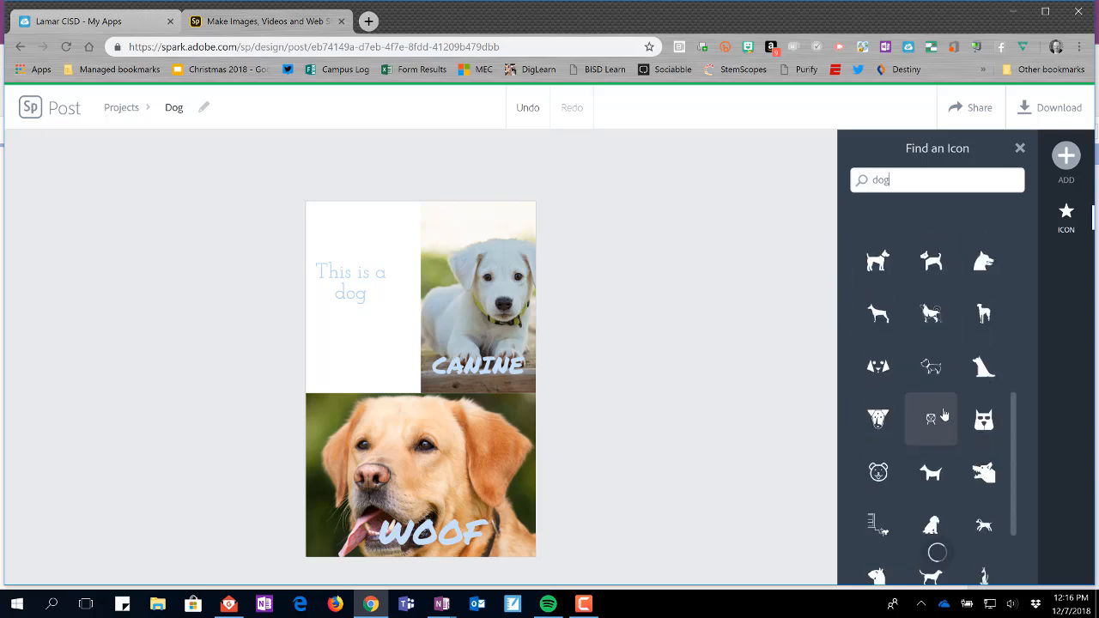
scroll(932, 411, "up", 3)
scroll(934, 415, "down", 5)
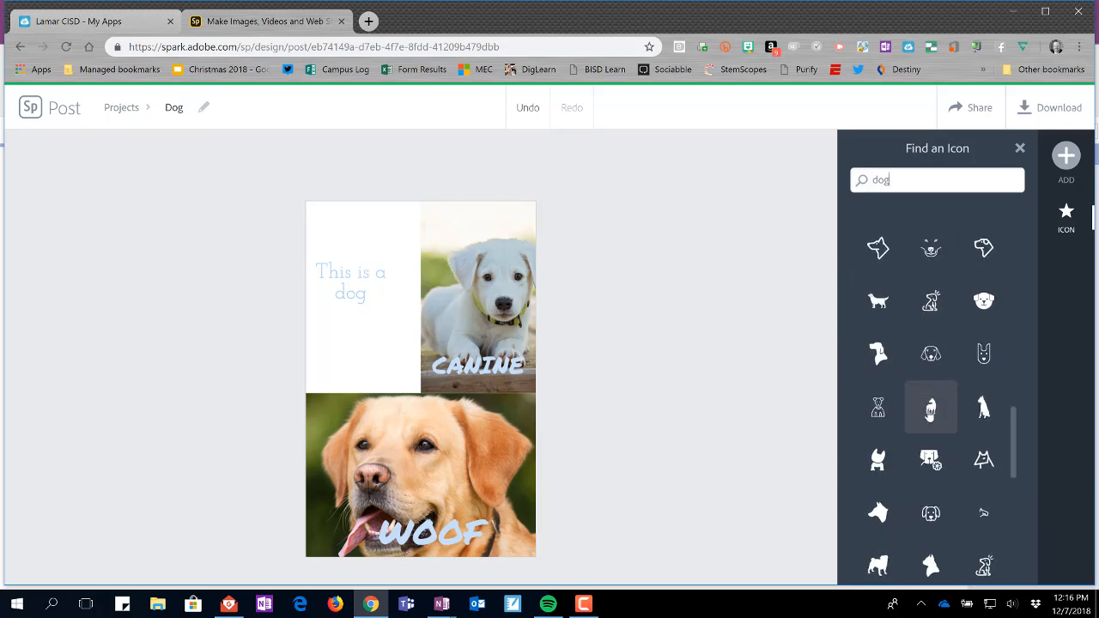
scroll(926, 420, "up", 10)
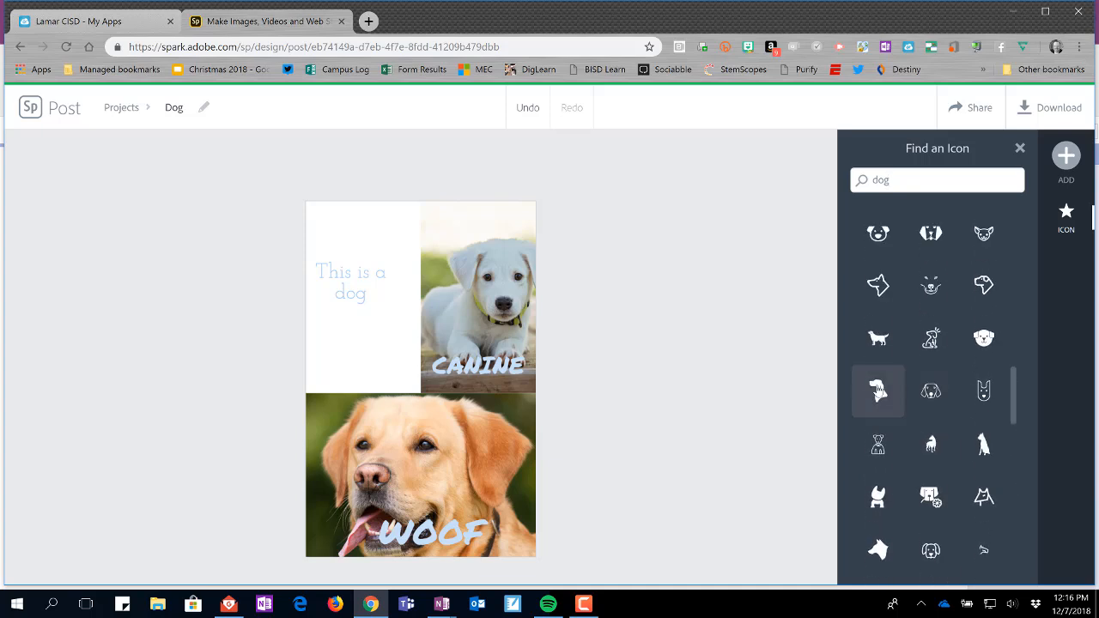
Add a dog-head silhouette icon and place it, shrunk, below the "This is a dog" text.
left_click_drag(887, 393, 345, 340)
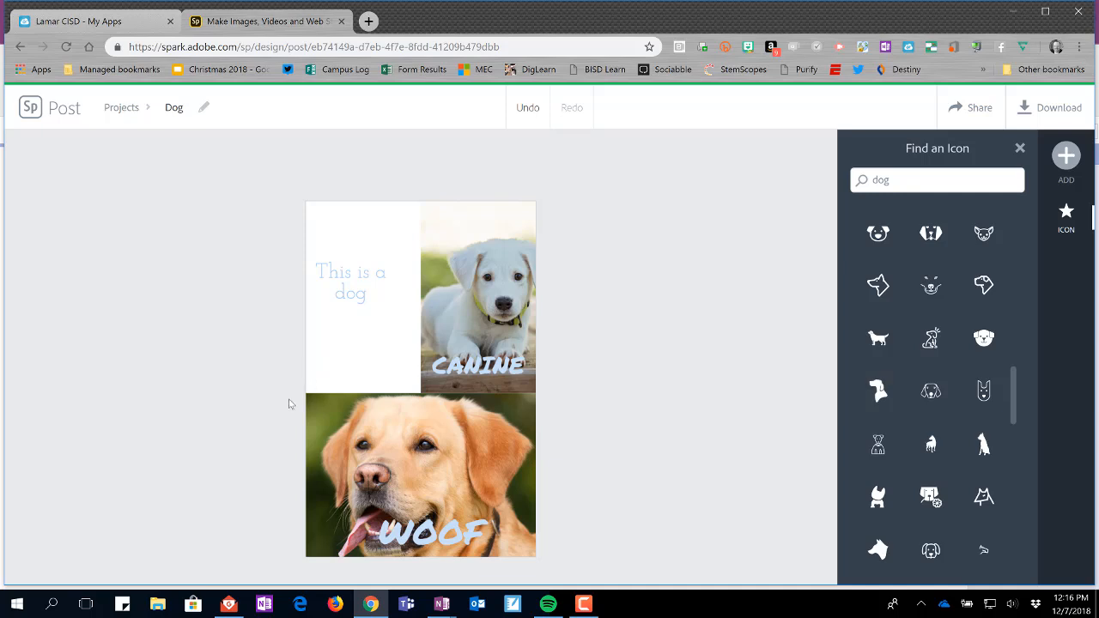
left_click(883, 391)
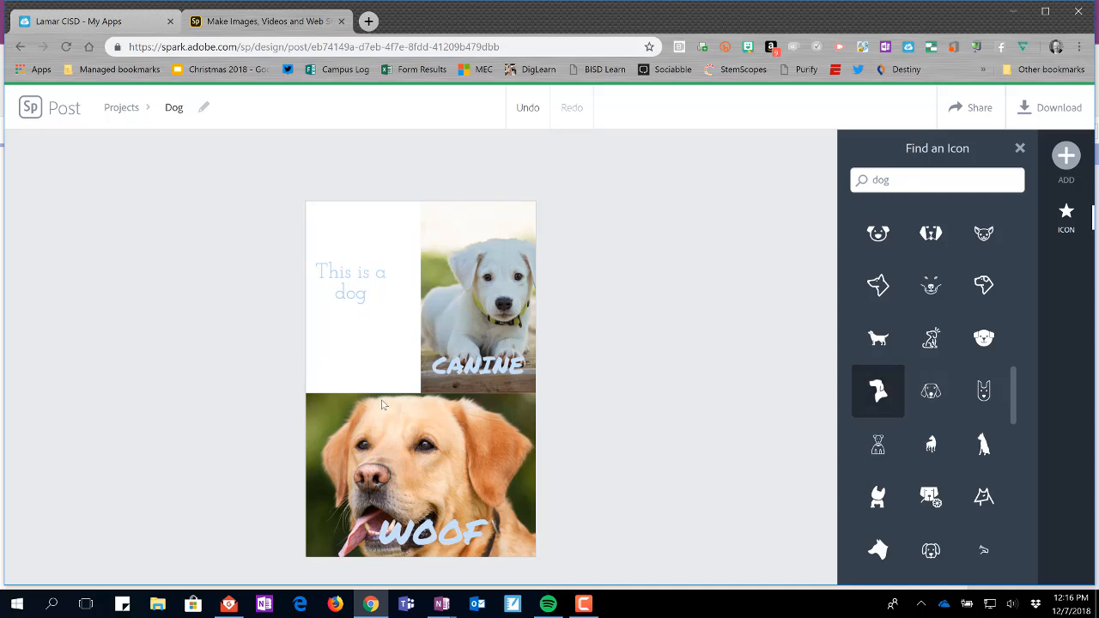
left_click_drag(489, 307, 374, 354)
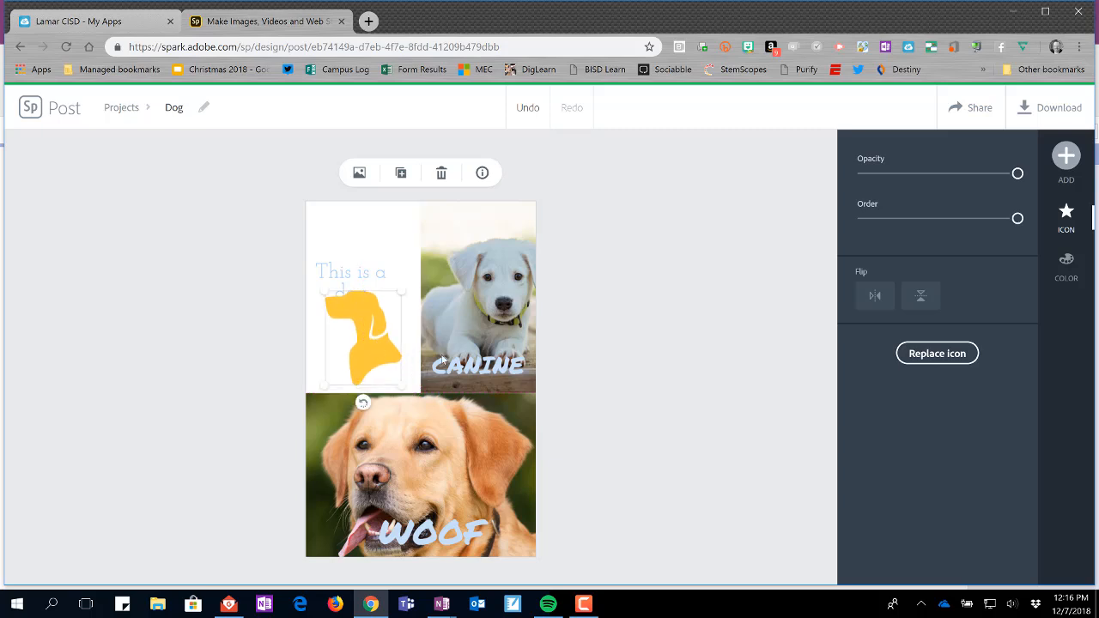
left_click_drag(407, 388, 375, 352)
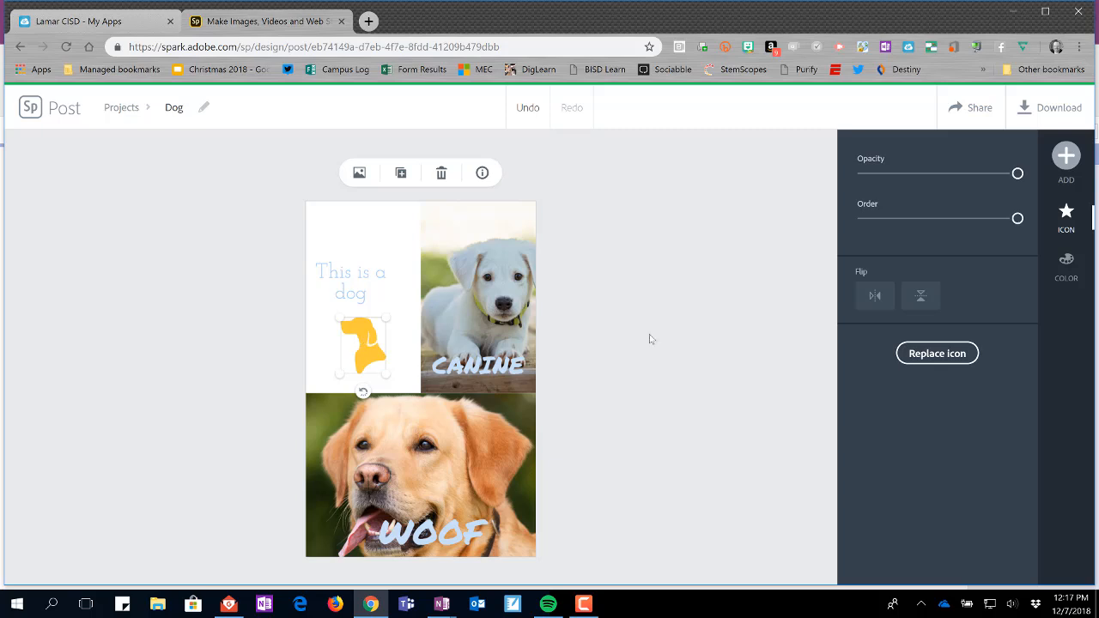
Color the dog icon with the light blue suggested color.
left_click(1066, 267)
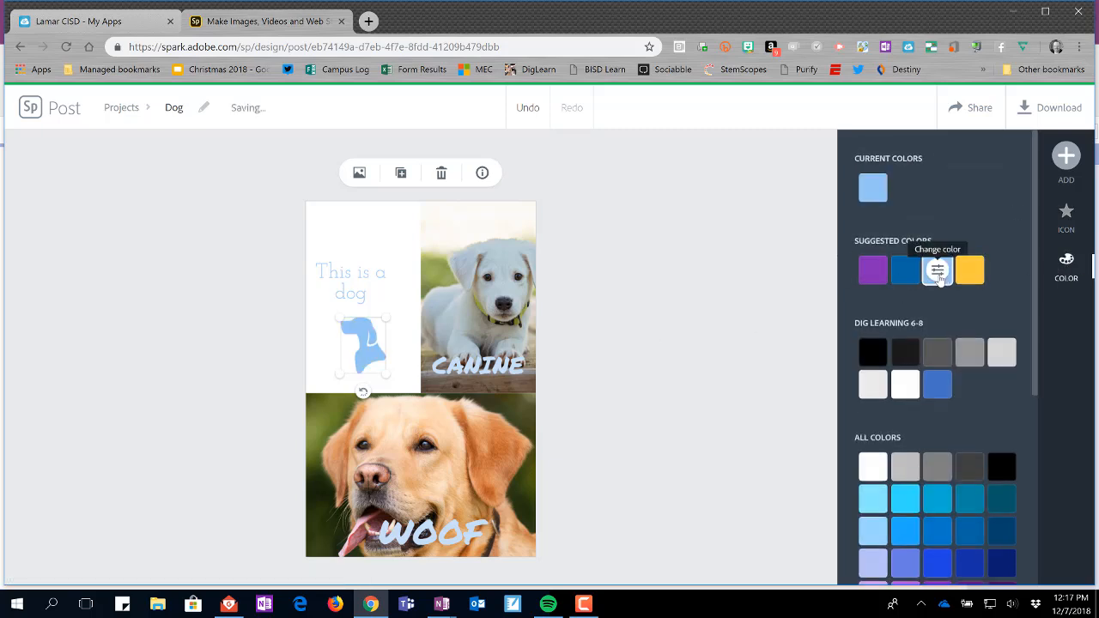
left_click(943, 280)
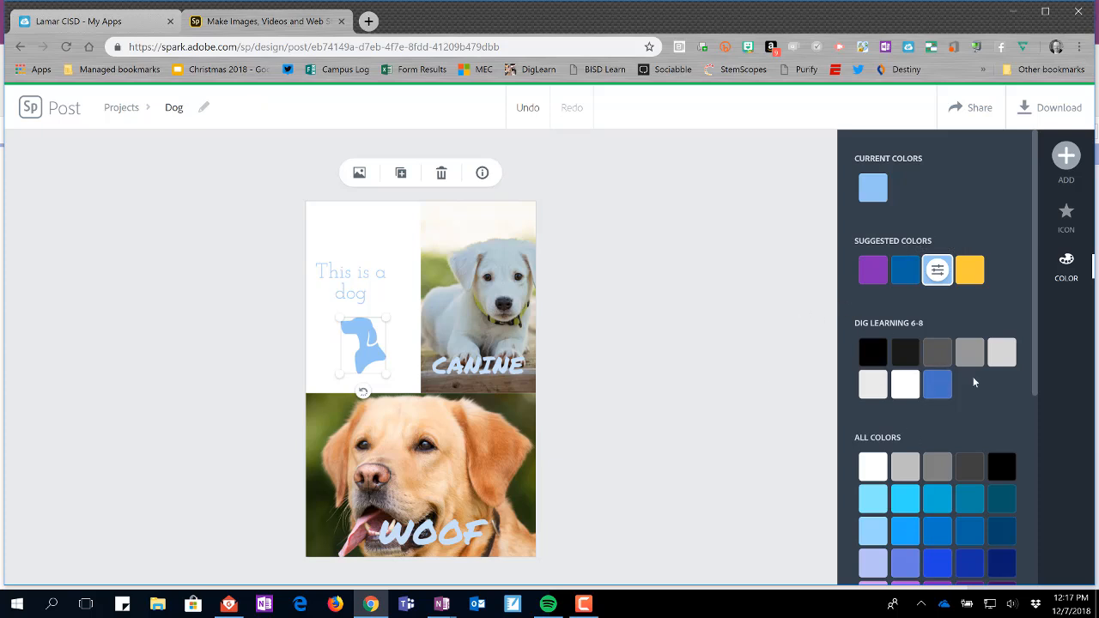
scroll(955, 459, "down", 5)
scroll(952, 468, "up", 1)
scroll(948, 461, "up", 3)
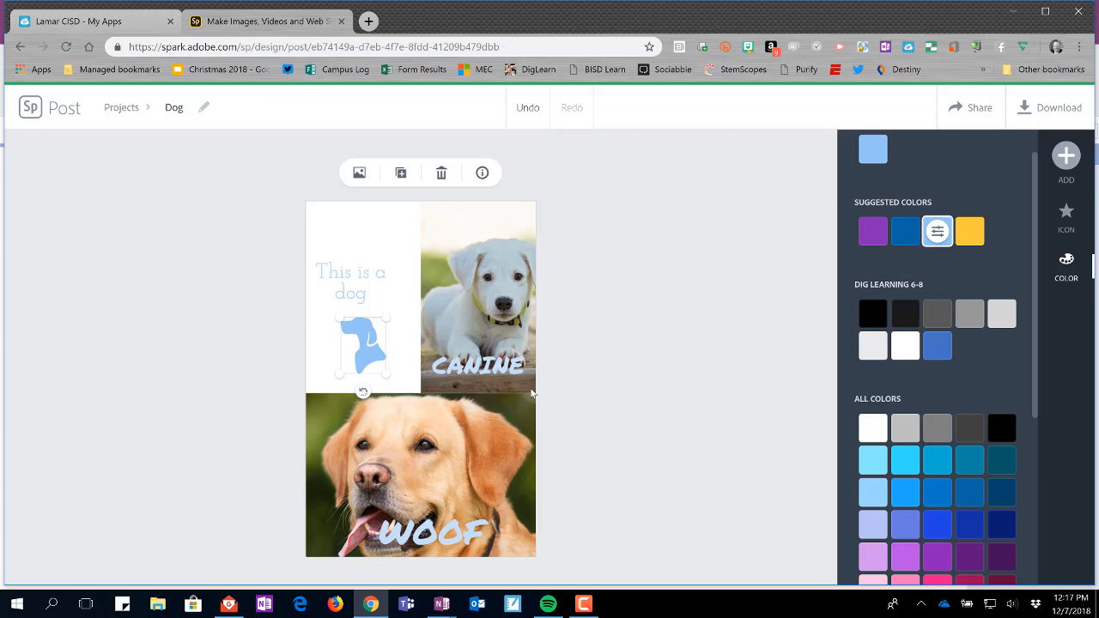
Add another element to the post.
left_click(1066, 155)
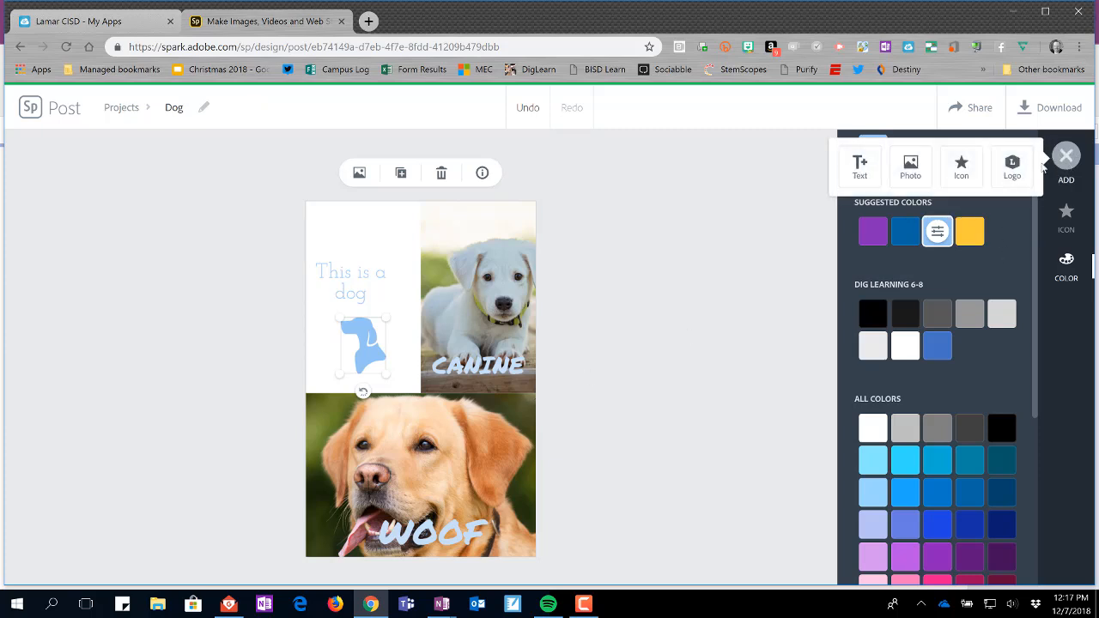